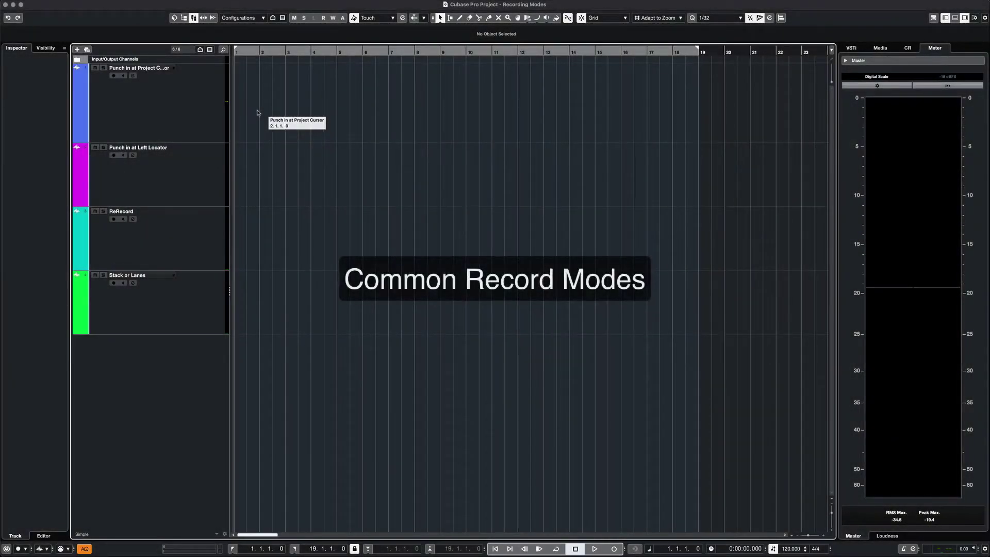
# Step: Set recording to start at the project cursor in the transport's record options
pyautogui.click(201, 10)
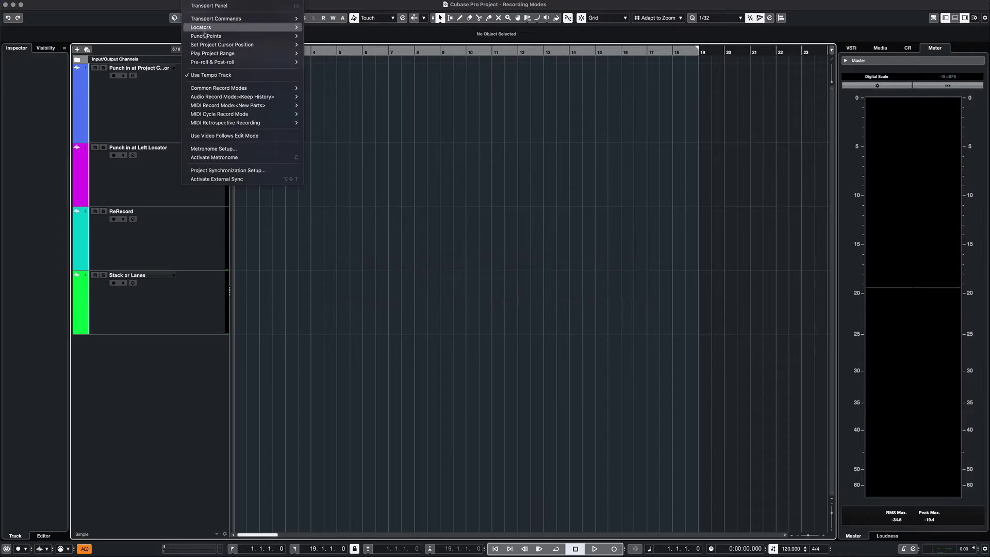
pyautogui.moveTo(207, 87)
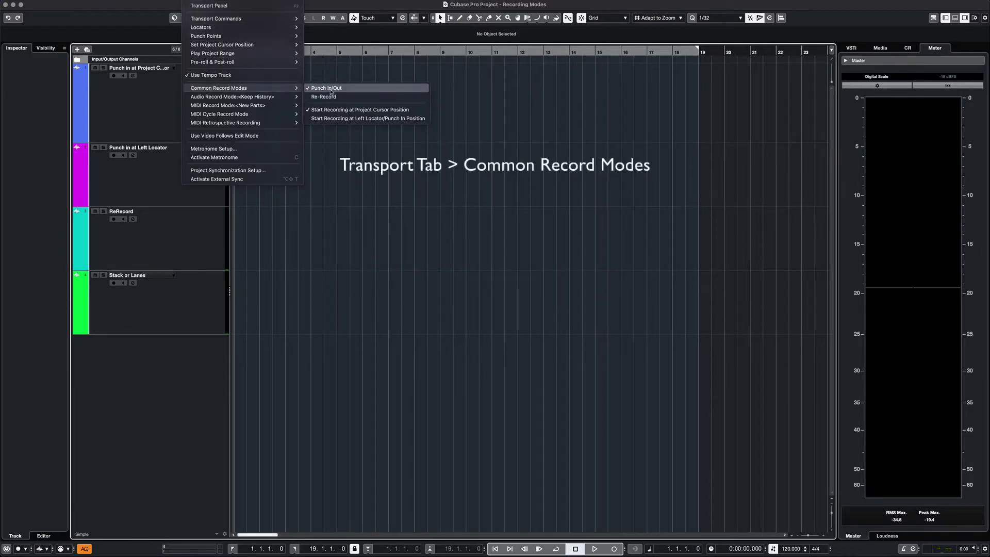
pyautogui.click(330, 119)
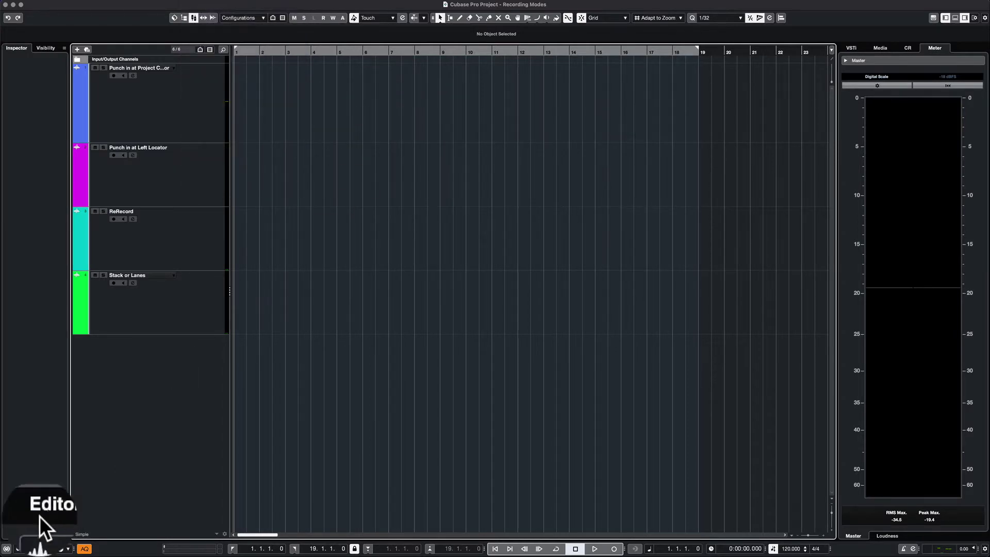
# Step: Review the Common Record Modes, then select and record-enable the Punch in at Project Cursor track
pyautogui.click(25, 548)
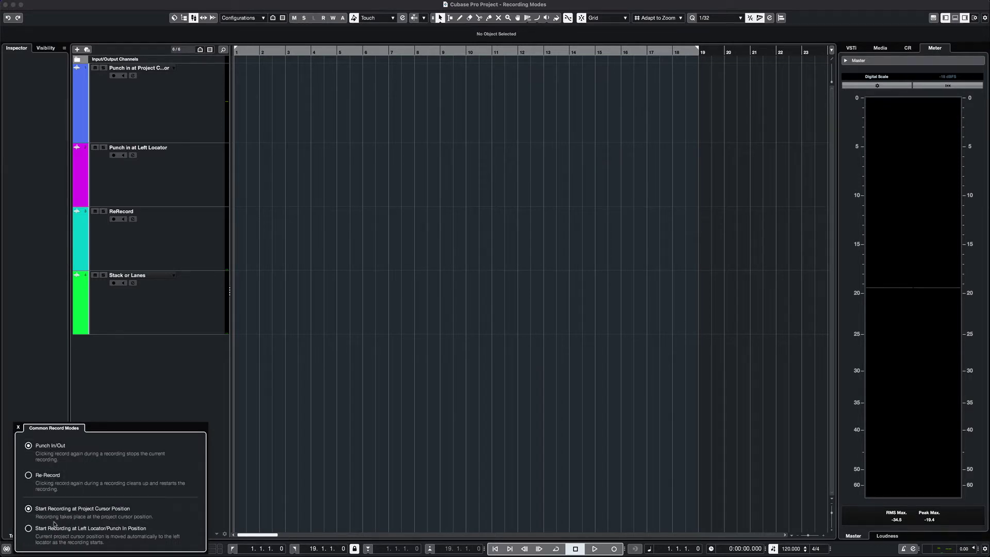
pyautogui.click(168, 391)
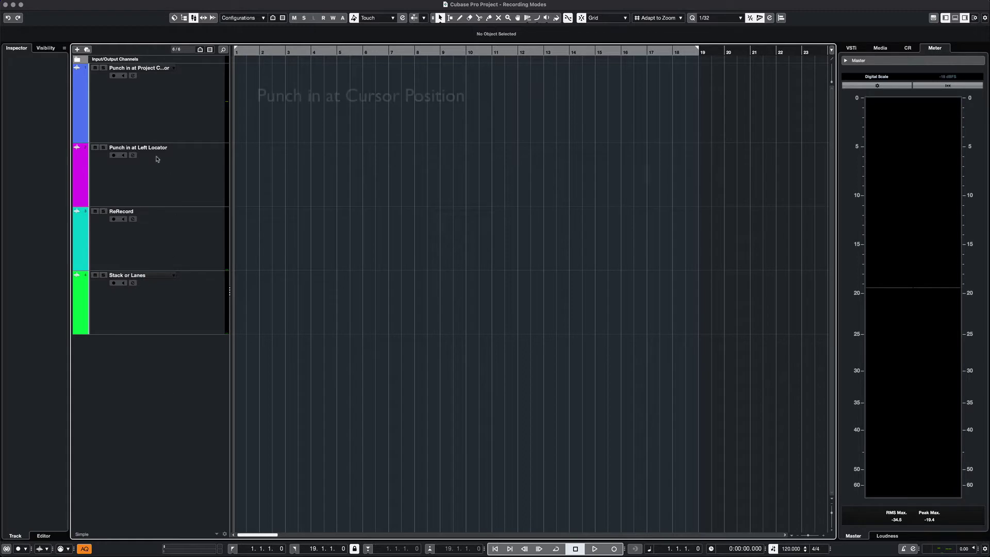
pyautogui.click(173, 104)
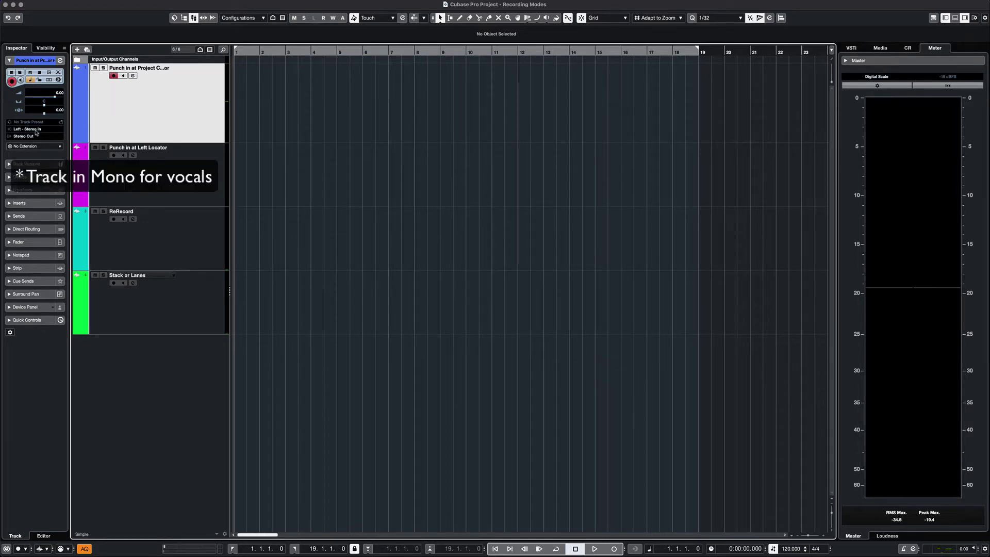
# Step: With monitoring on, record a take on track 1 from bar 5 to bar 7
pyautogui.click(123, 75)
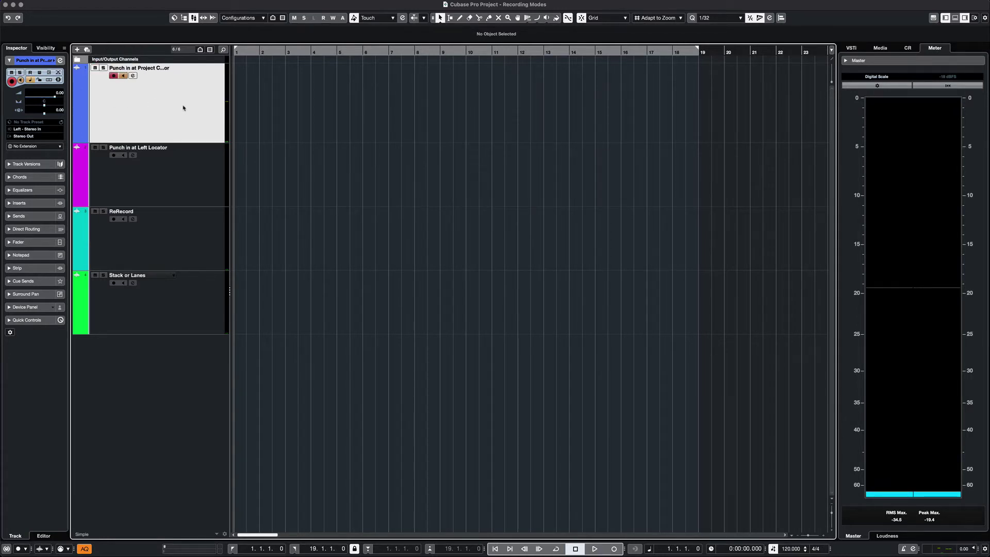
pyautogui.click(339, 52)
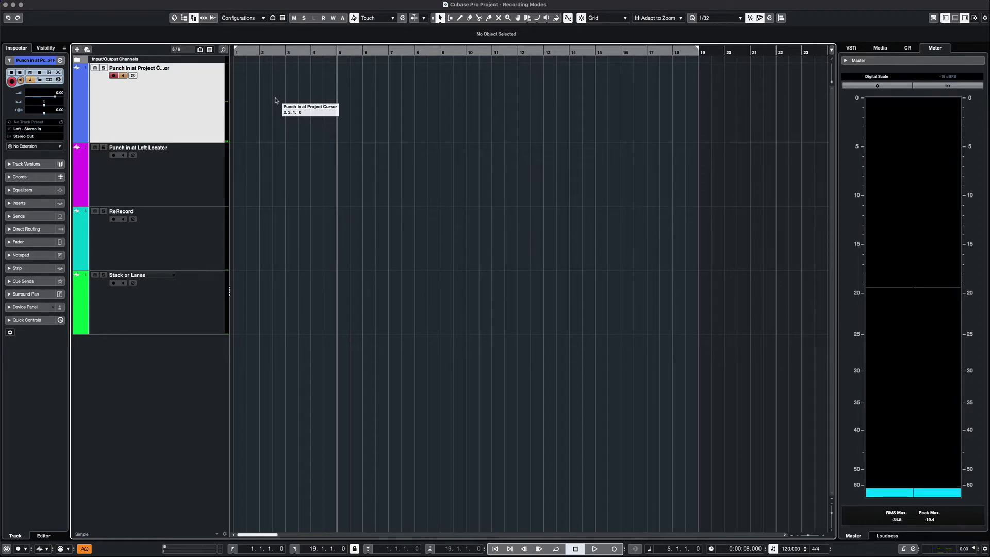
pyautogui.press('KP_Multiply')
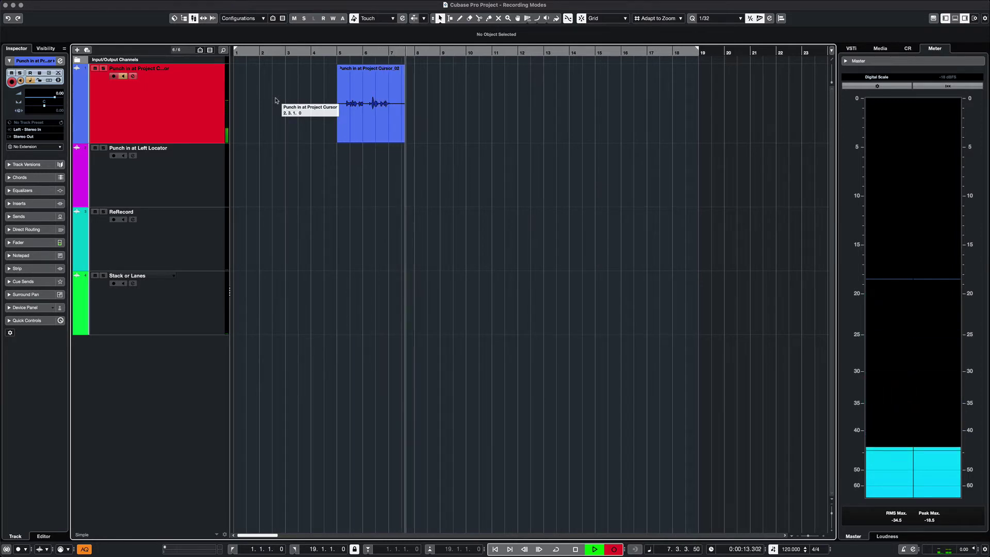
pyautogui.press('space')
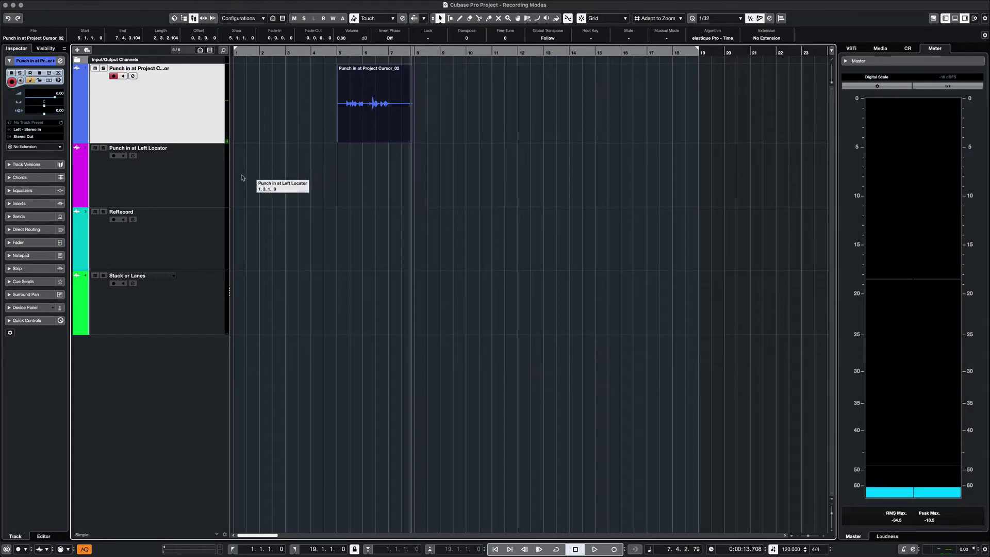
# Step: Arm and monitor Punch in at Left Locator, mute track 1, and start recording at the left locator
pyautogui.click(194, 178)
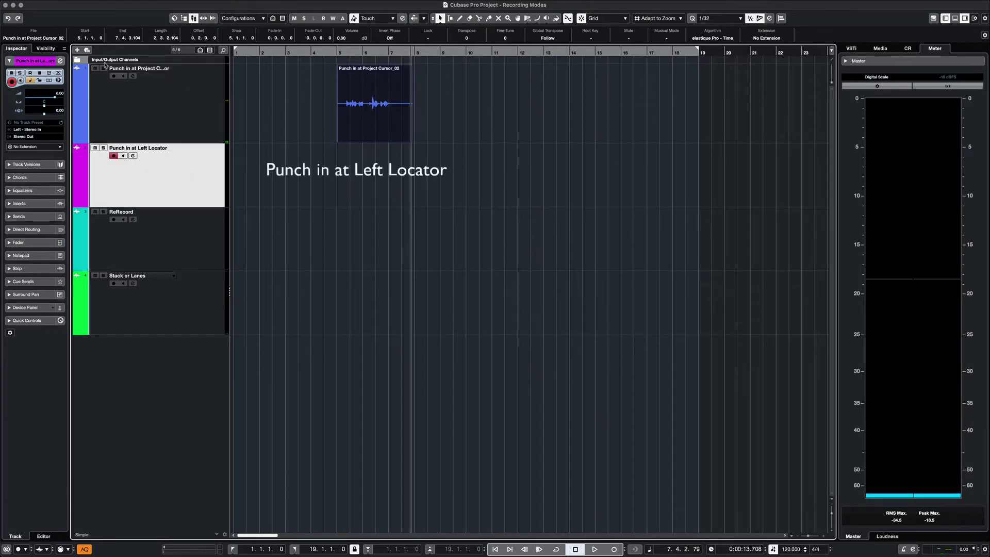
pyautogui.click(96, 69)
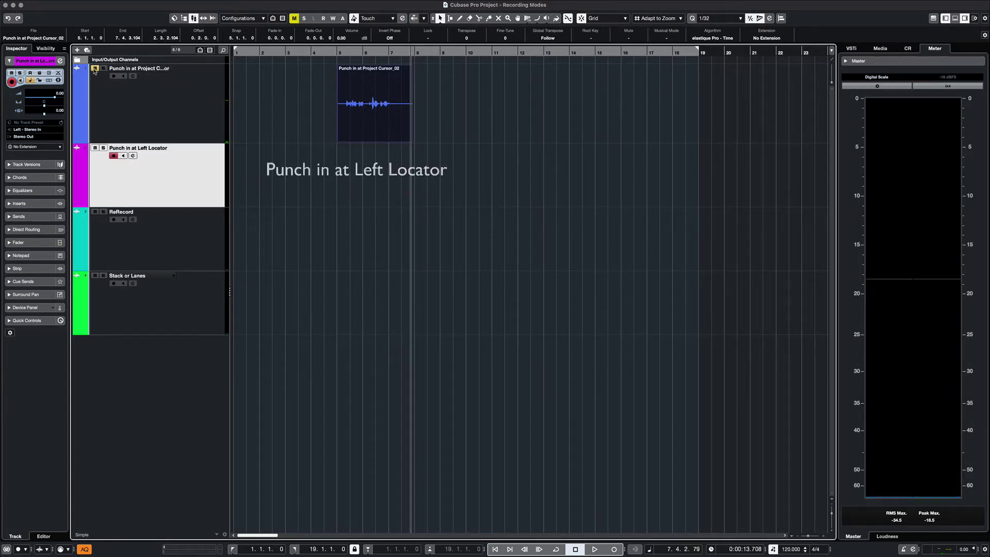
pyautogui.click(124, 156)
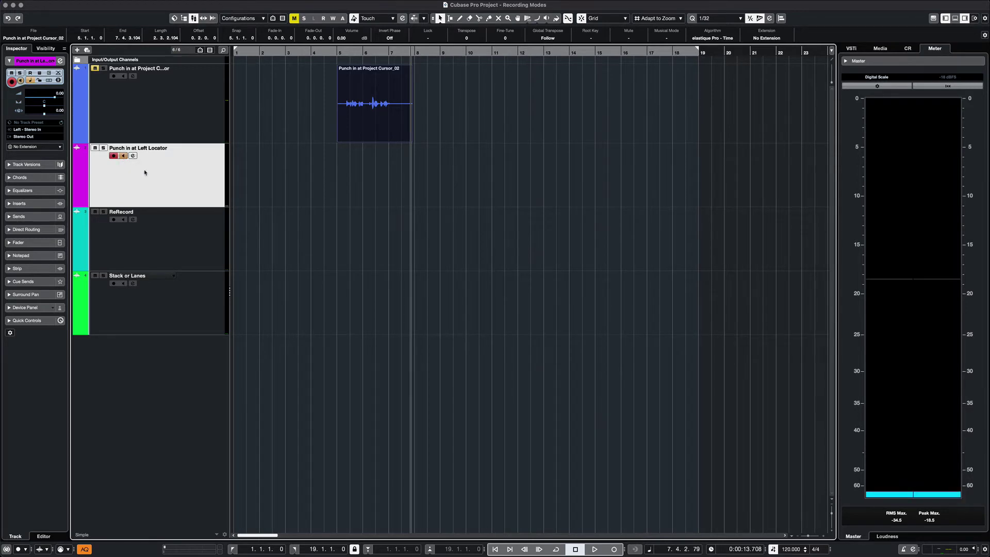
pyautogui.click(25, 549)
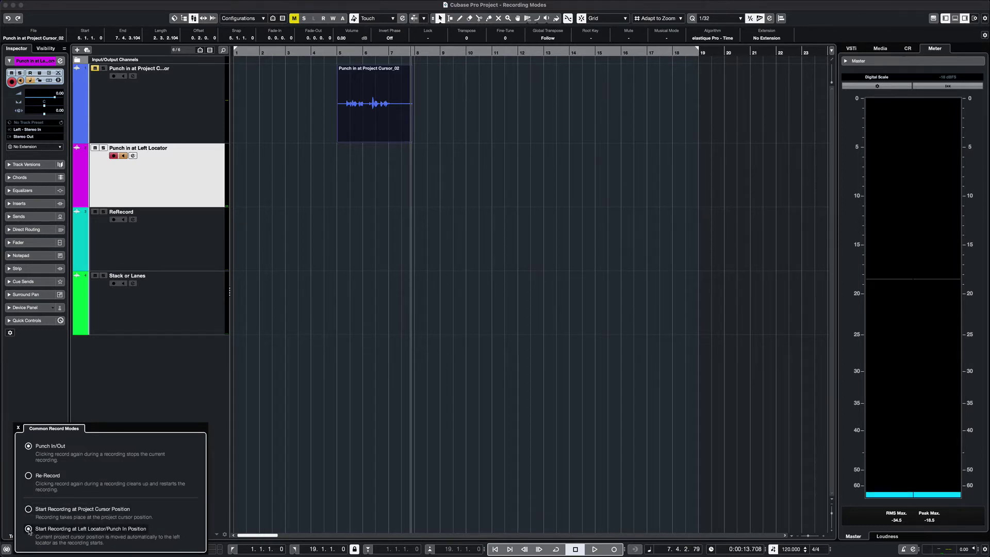
pyautogui.click(176, 194)
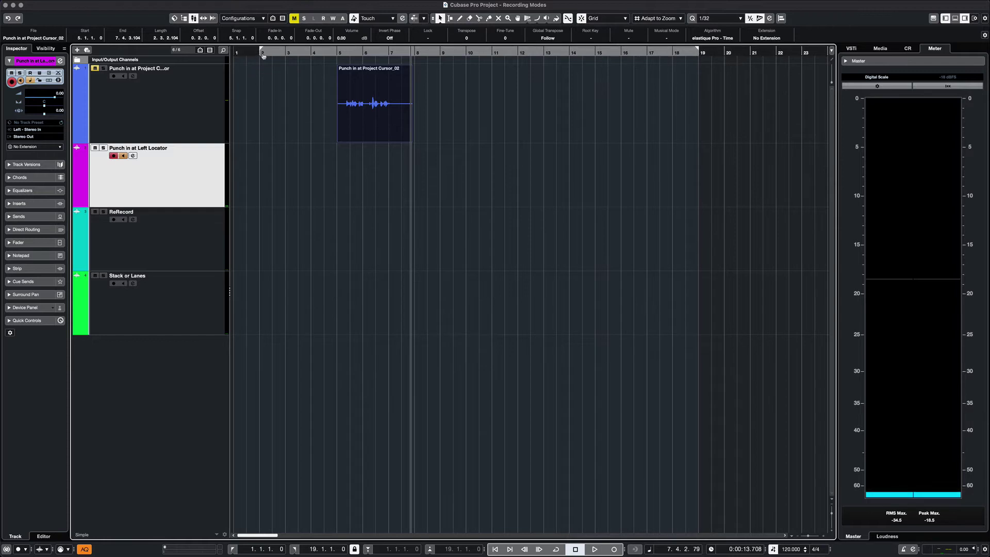
# Step: Make a test recording with the left locator at bar 5 and cursor at bar 1
pyautogui.moveTo(263, 55); pyautogui.dragTo(338, 67)
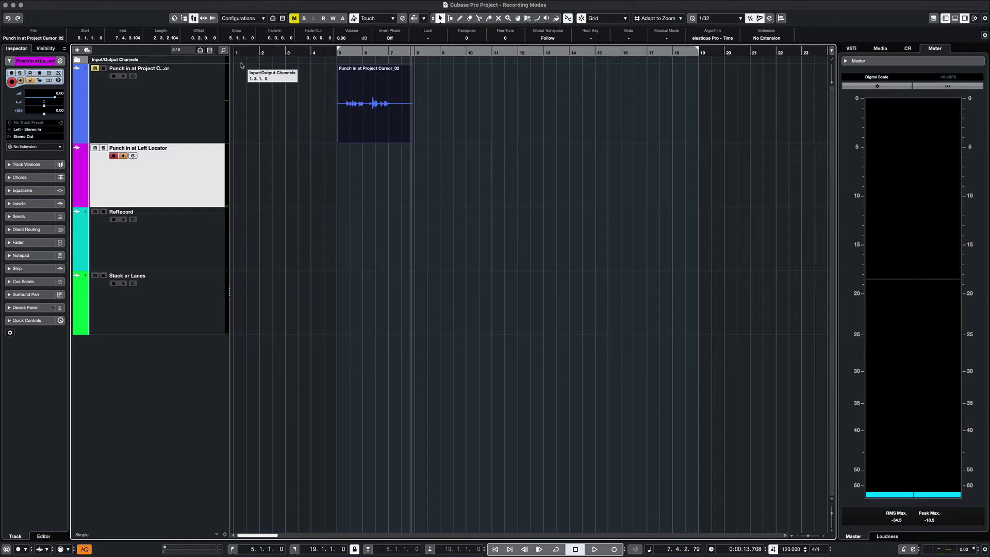
pyautogui.click(234, 54)
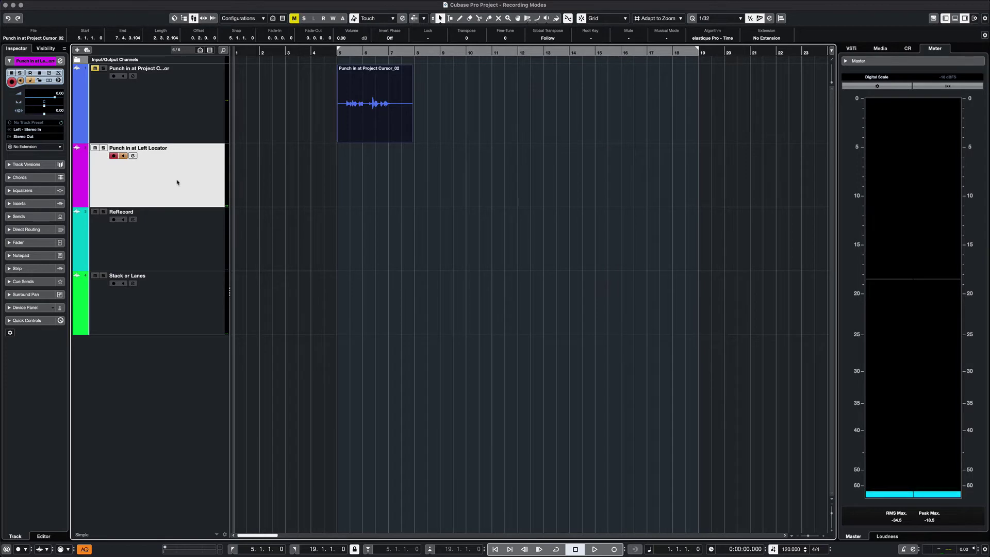
pyautogui.press('KP_Multiply')
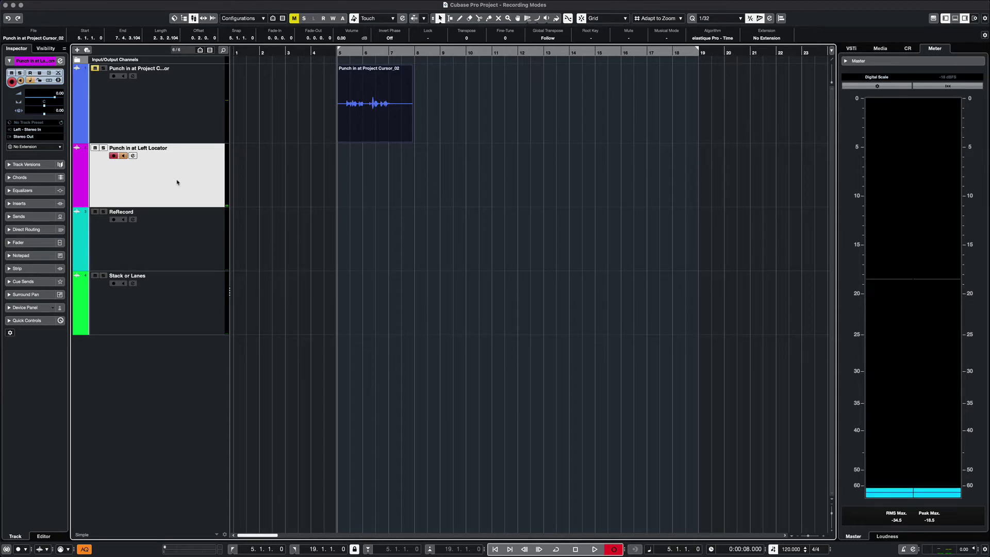
pyautogui.press('space')
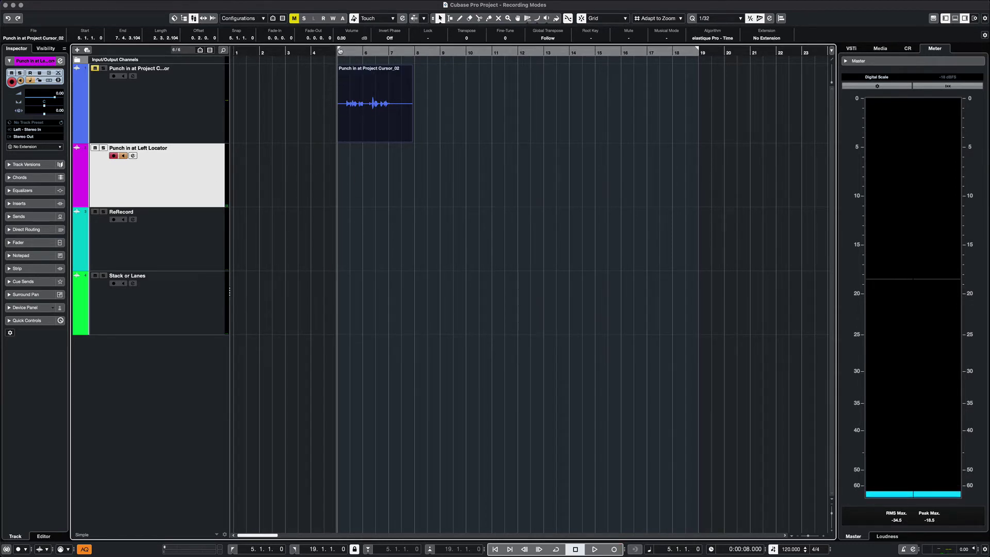
# Step: Move the left locator to bar 2 and record the Punch in at Left Locator_01 take
pyautogui.moveTo(320, 51); pyautogui.dragTo(250, 50)
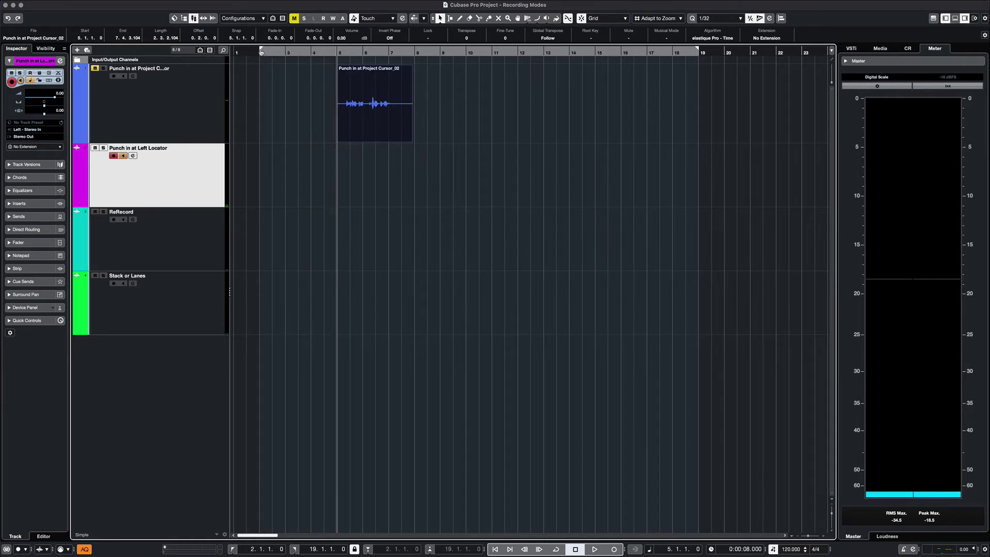
pyautogui.press('KP_Multiply')
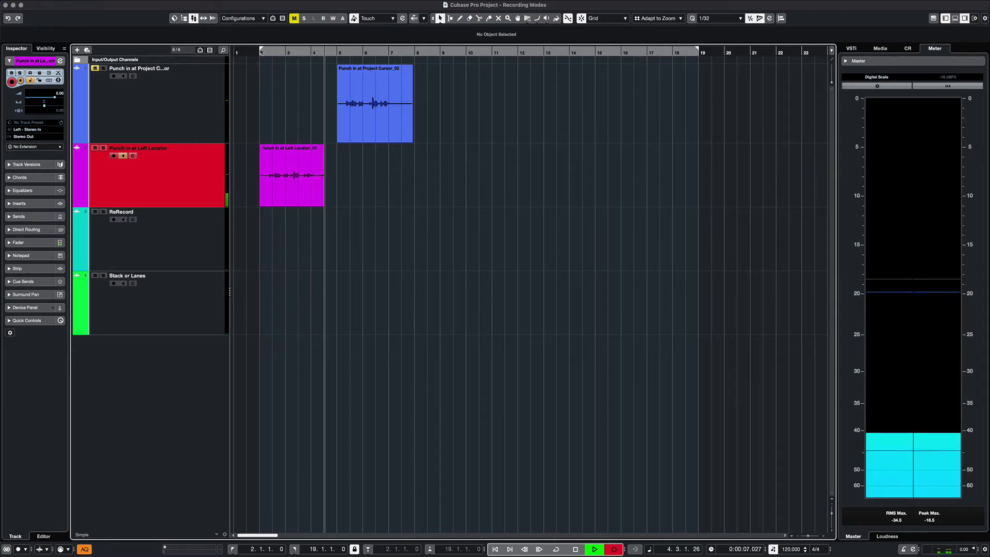
pyautogui.press('space')
# Step: Arm and solo ReRecord, move the left locator to bar 5, and choose Re-Record mode
pyautogui.click(192, 246)
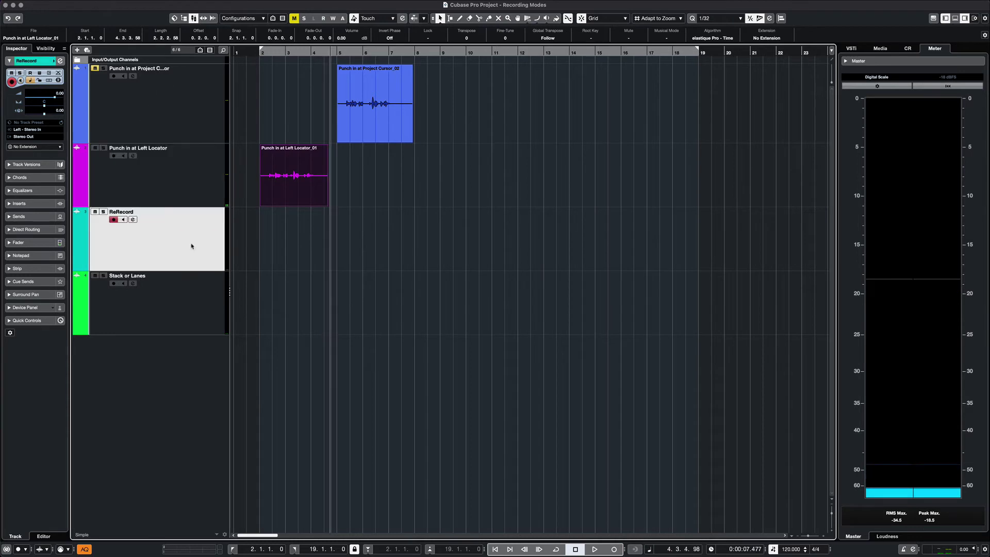
pyautogui.click(103, 212)
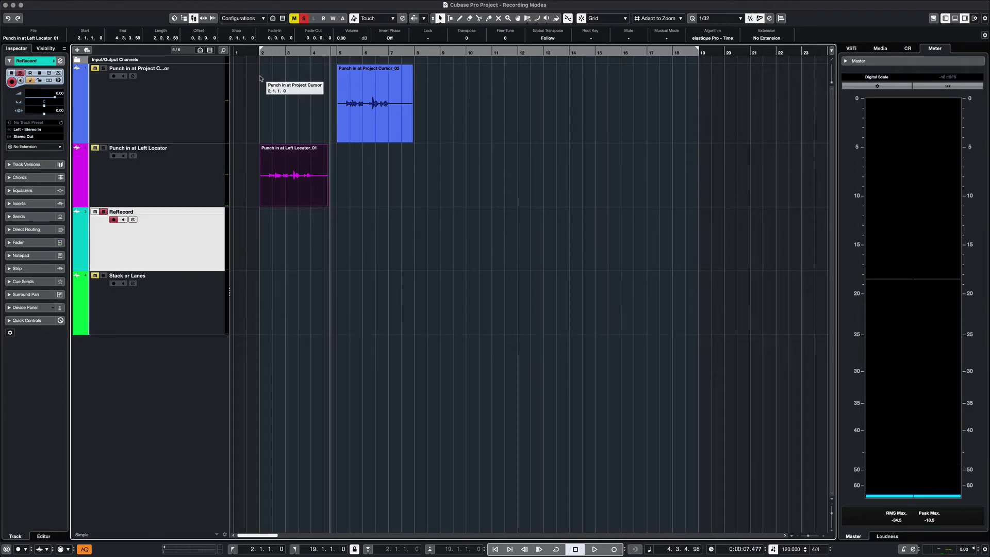
pyautogui.moveTo(261, 50); pyautogui.dragTo(350, 50)
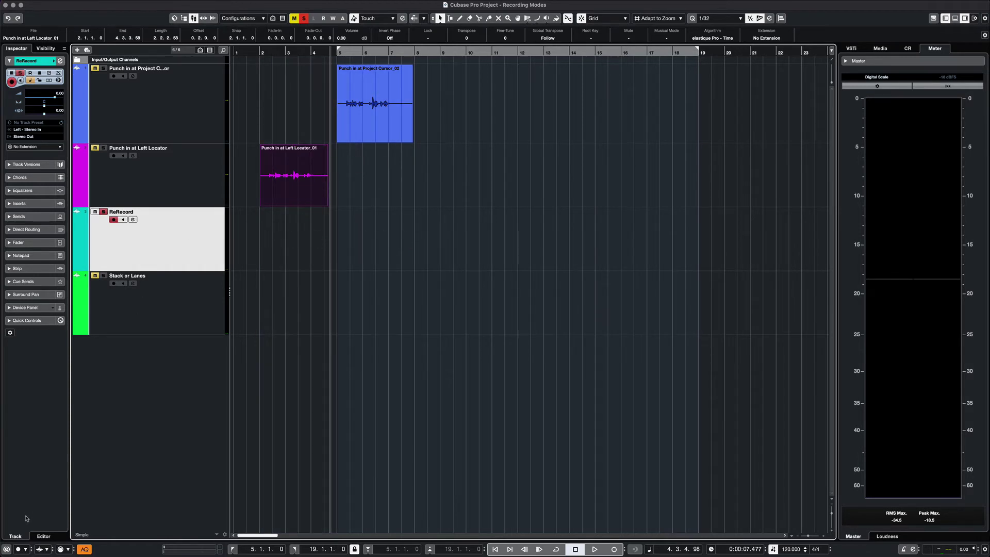
pyautogui.click(27, 550)
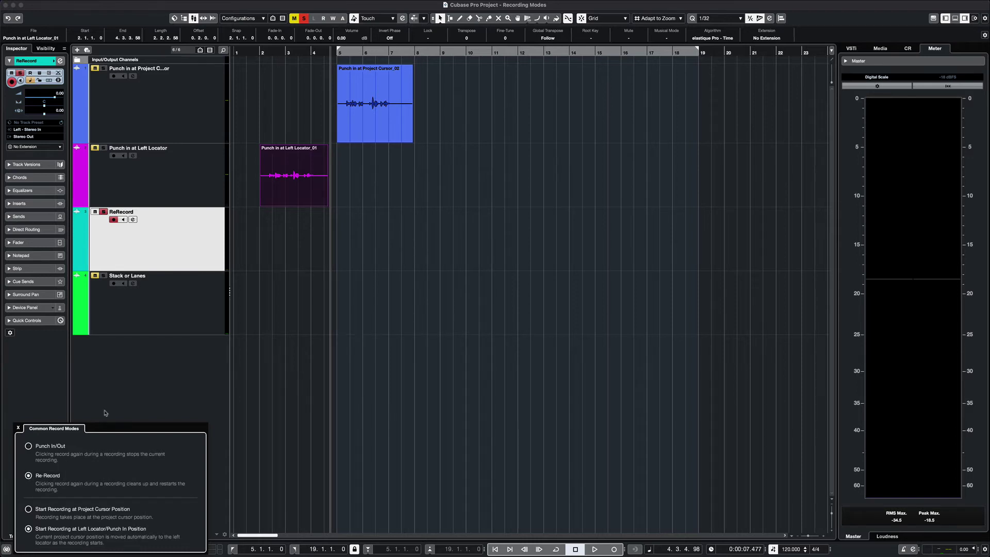
pyautogui.click(124, 381)
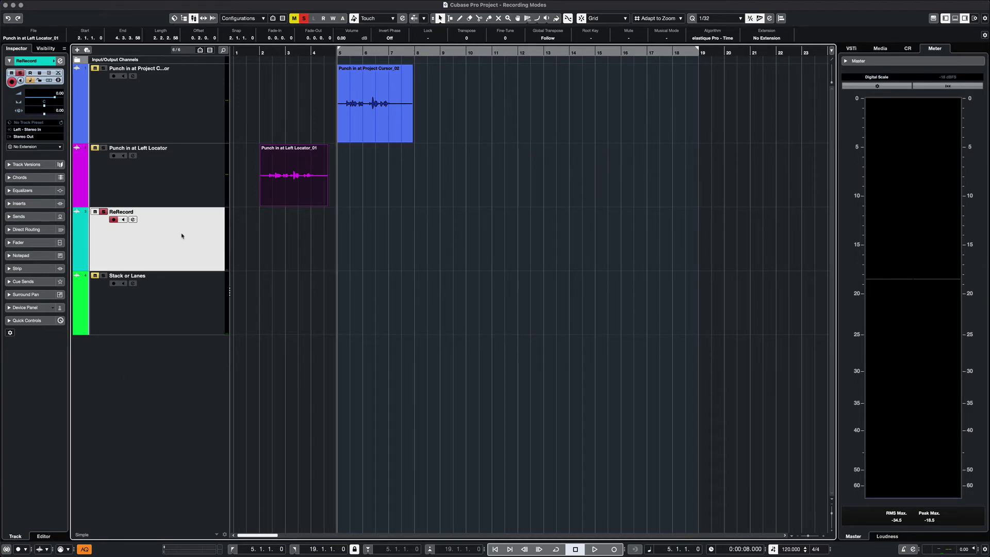
# Step: Record on the monitored ReRecord track, restart once to keep ReRecord_02, then arm Stack or Lanes
pyautogui.click(123, 220)
pyautogui.press('KP_Multiply')
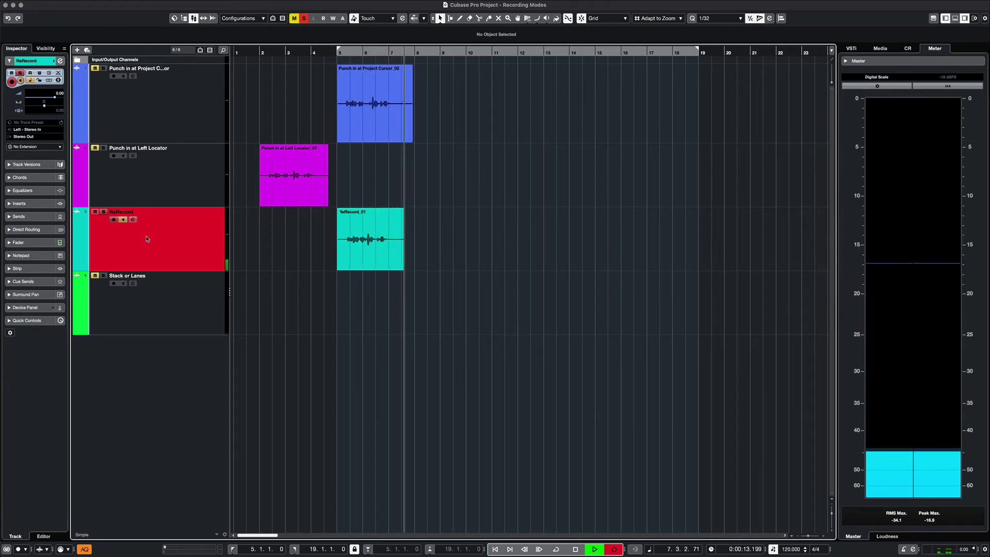
pyautogui.press('KP_Multiply')
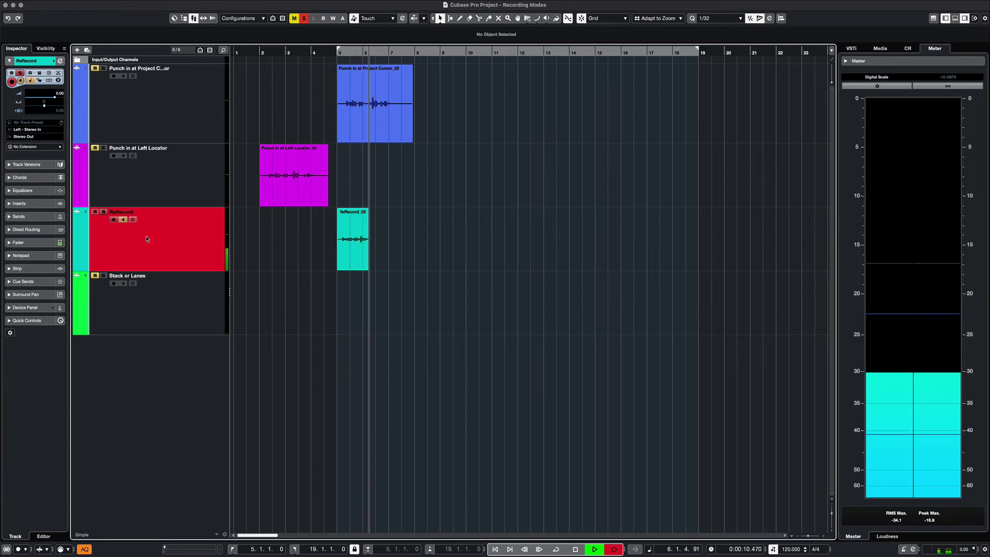
pyautogui.press('space')
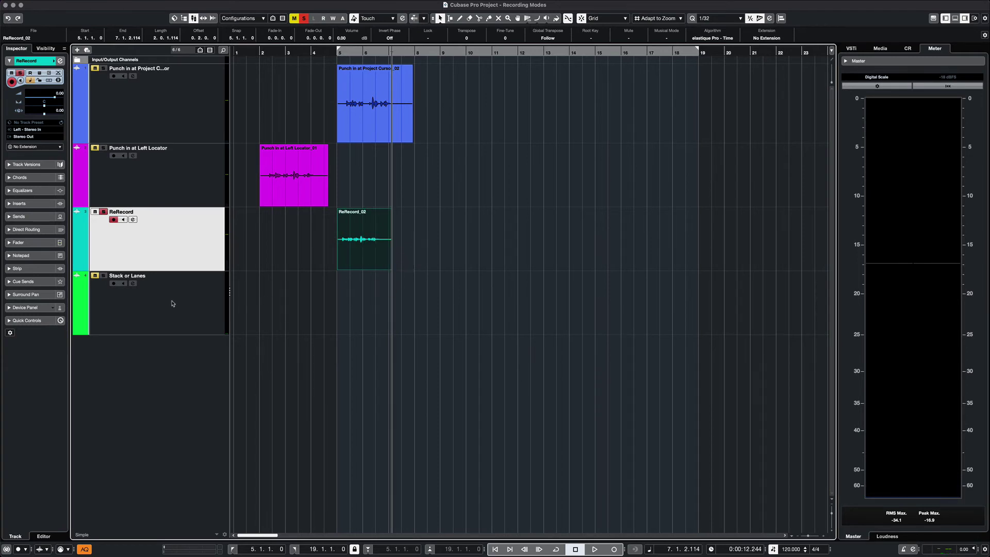
pyautogui.click(127, 294)
# Step: Solo and monitor Stack or Lanes, return to the left locator, and choose Punch In/Out mode
pyautogui.click(104, 276)
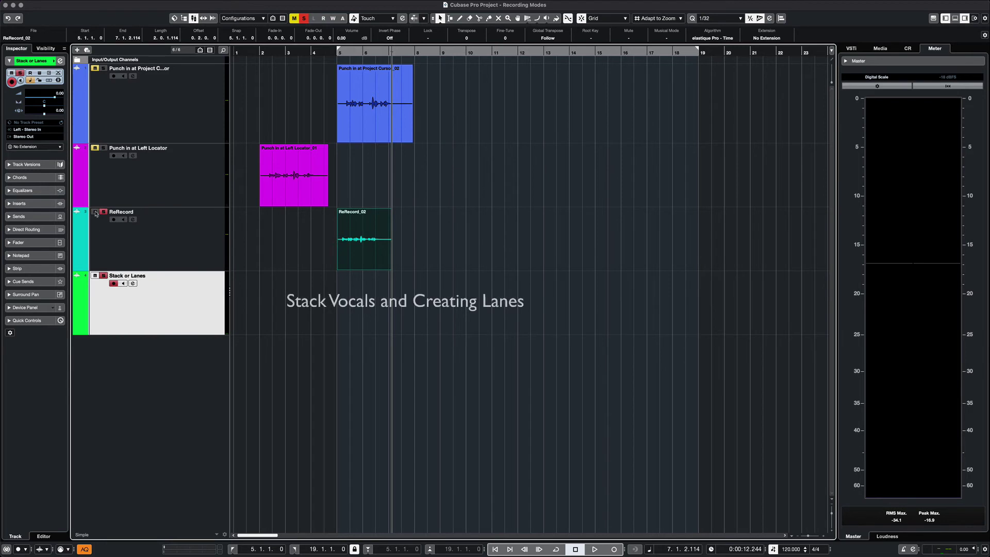
pyautogui.click(123, 284)
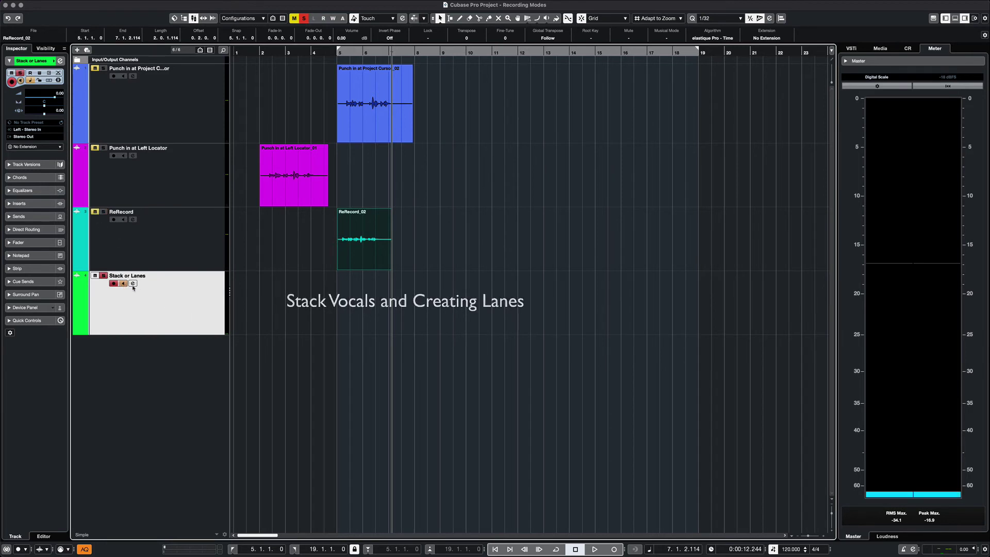
pyautogui.press('KP_1')
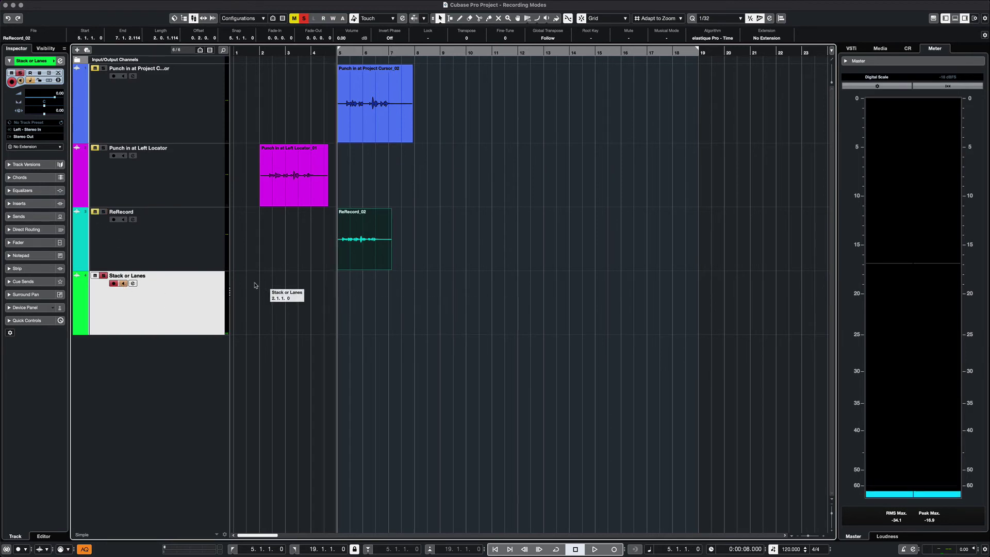
pyautogui.click(27, 550)
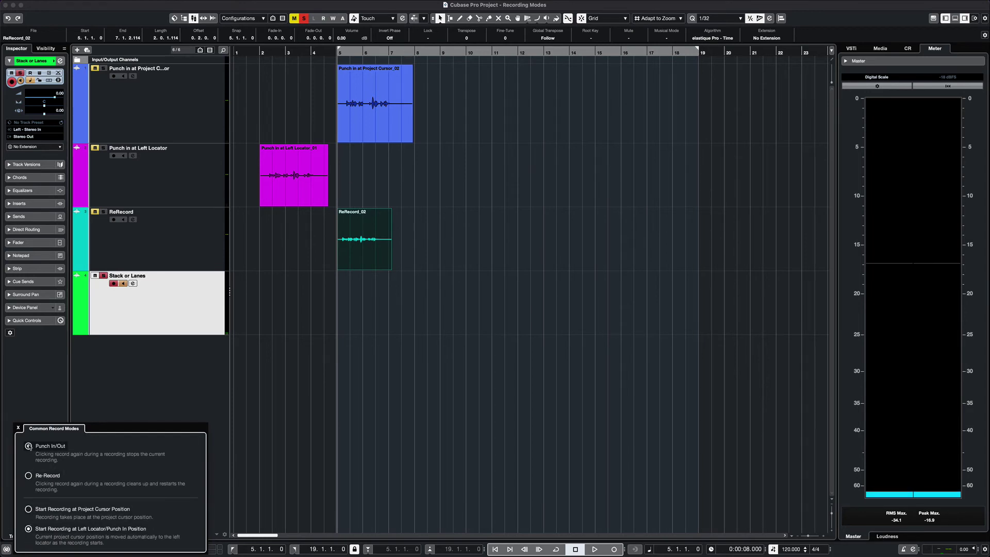
pyautogui.click(124, 401)
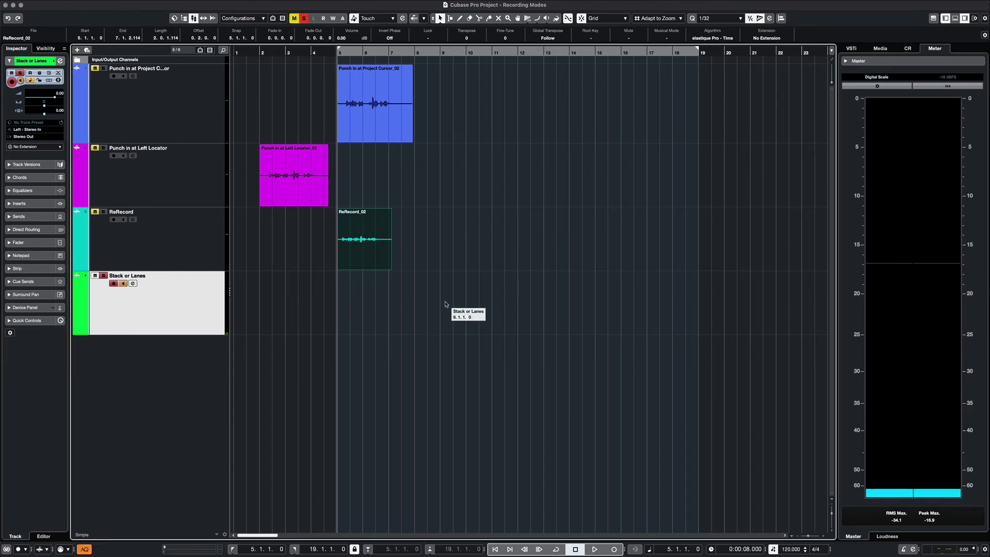
# Step: Record Stack or Lanes_01 (bars 5–8) and then Stack or Lanes_02 (bars 5–7) from bar 5
pyautogui.press('KP_Multiply')
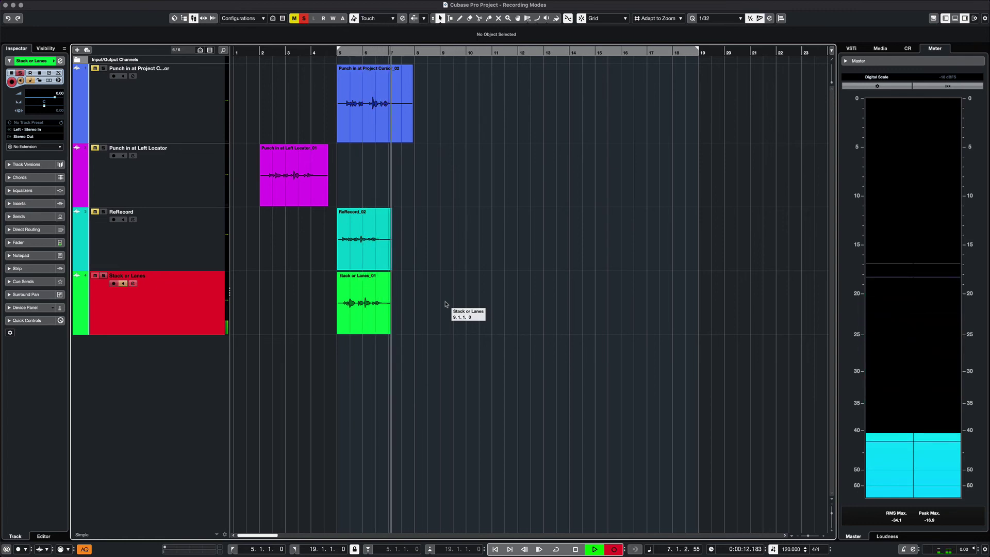
pyautogui.press('space')
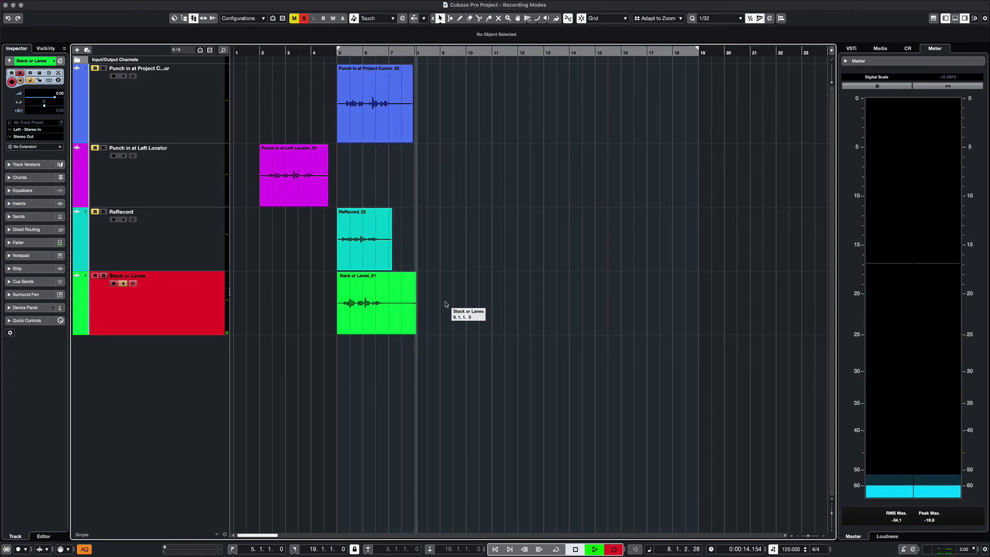
pyautogui.press('KP_Multiply')
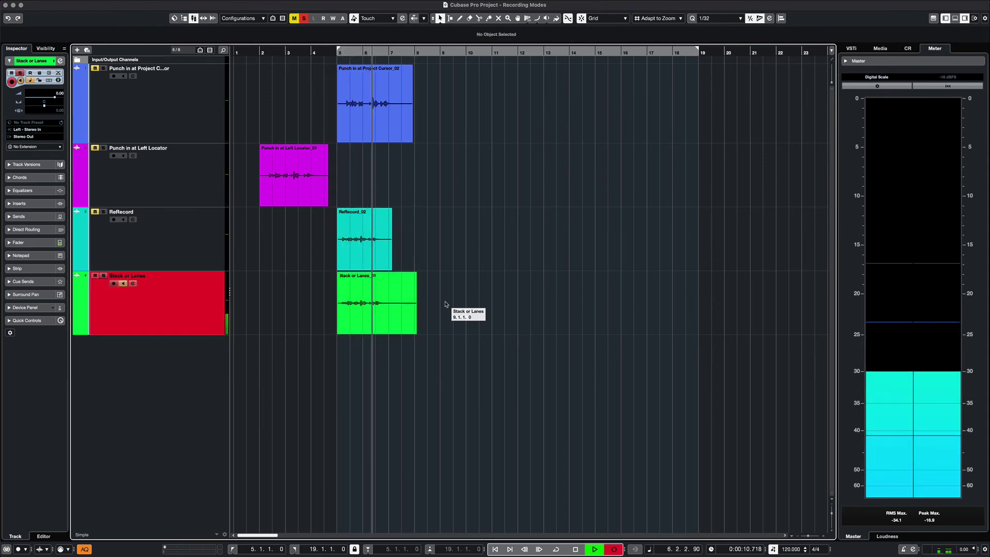
pyautogui.press('space')
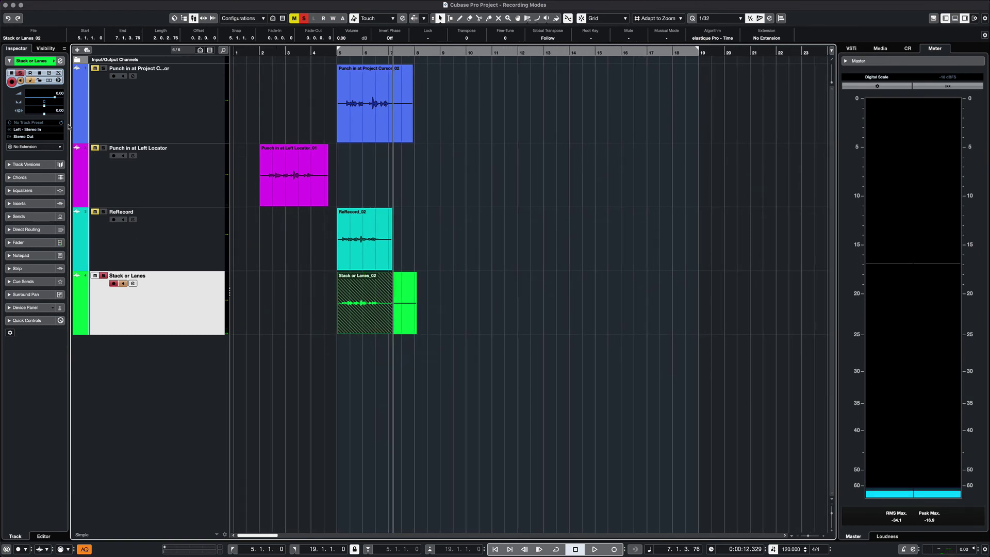
pyautogui.click(49, 79)
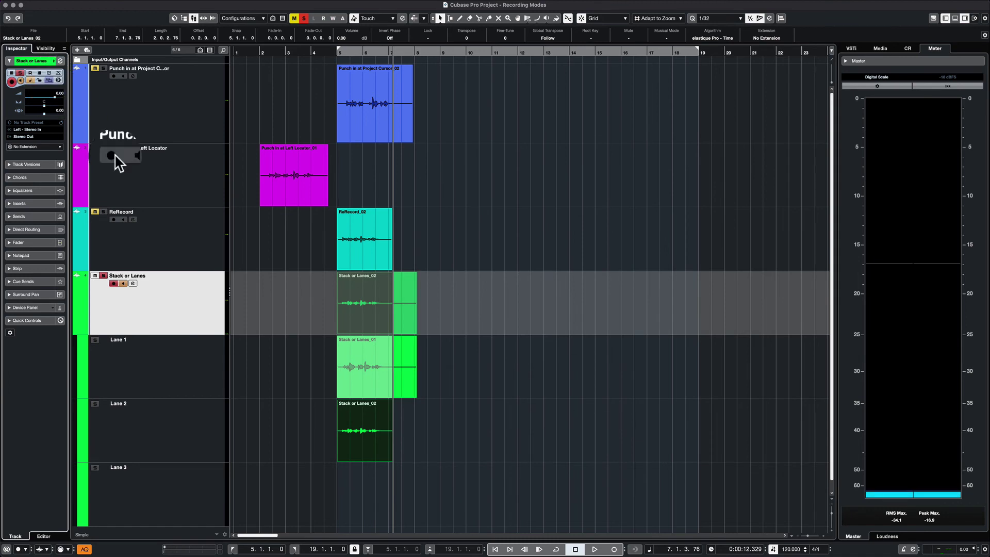
pyautogui.click(174, 372)
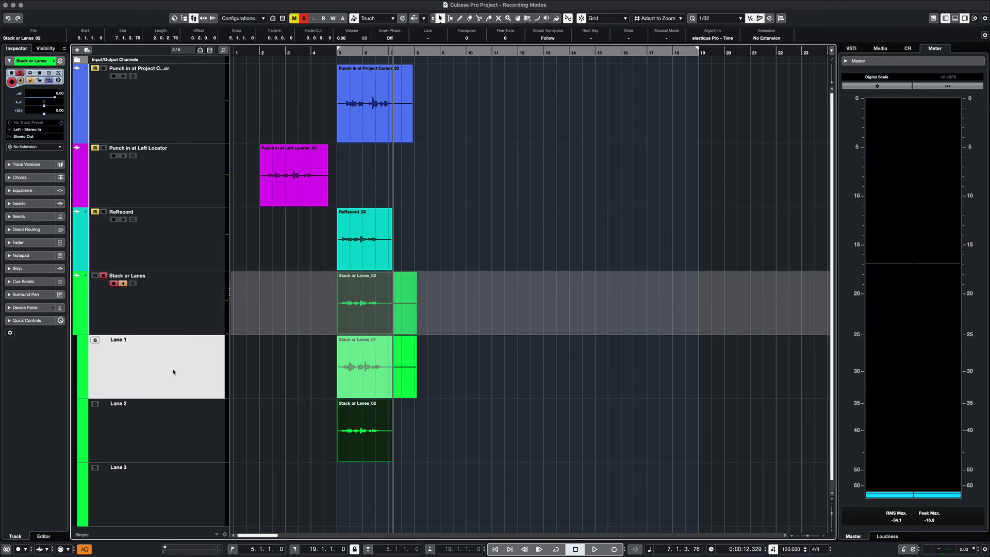
pyautogui.click(177, 428)
pyautogui.click(177, 376)
pyautogui.click(48, 80)
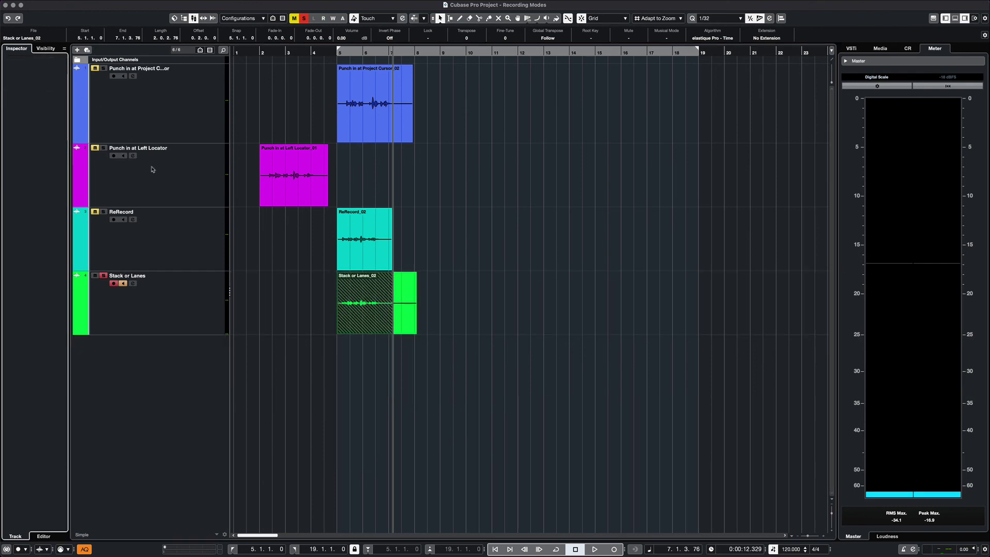
pyautogui.click(181, 291)
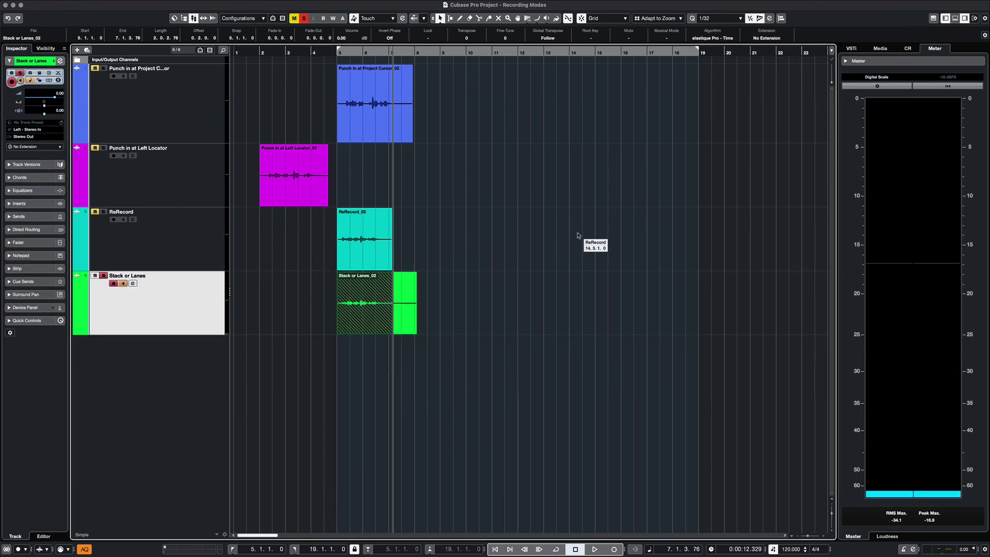